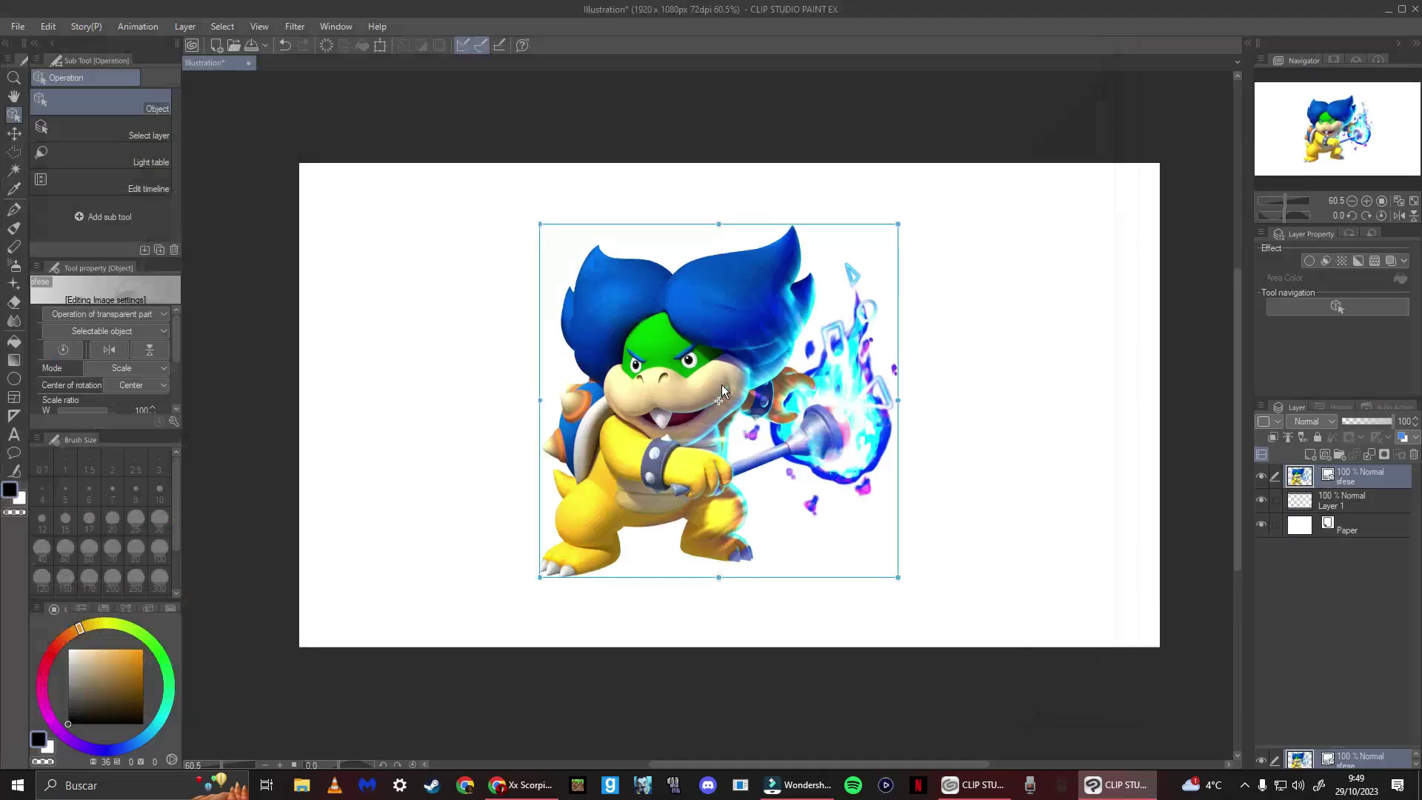
Move the Ludwig reference picture up and to the left, and enlarge it.
drag(722, 384, 521, 347)
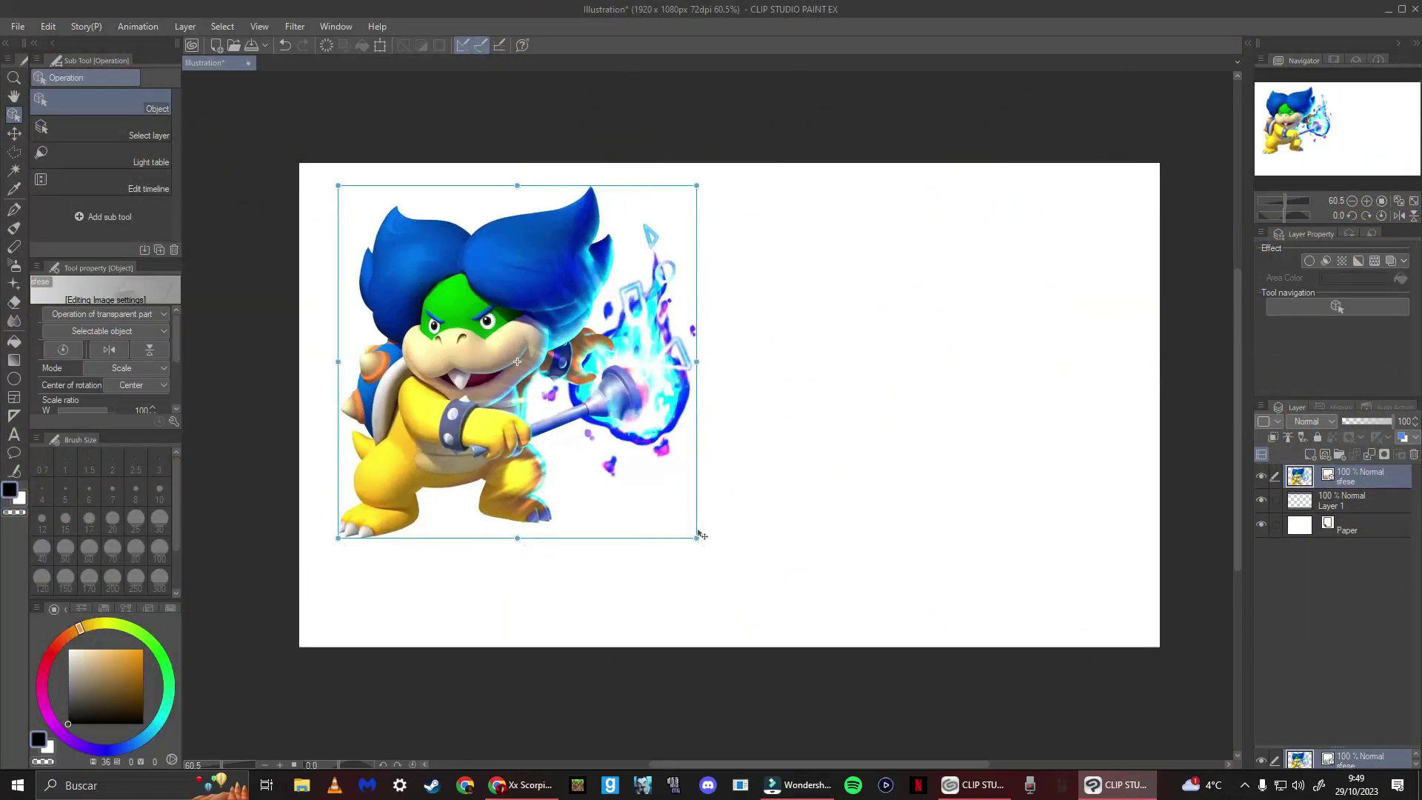
drag(697, 535, 767, 616)
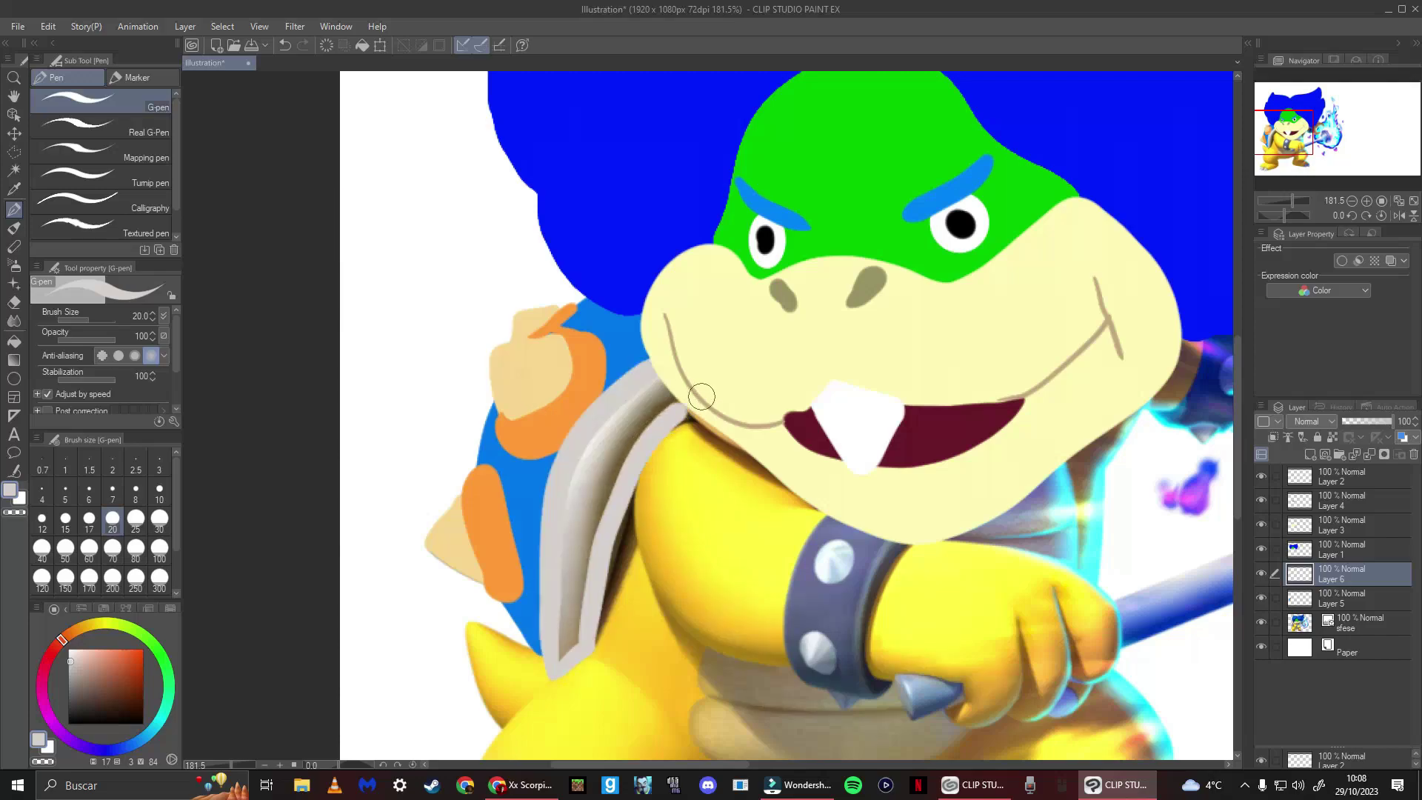
scroll(590, 479, down, 5)
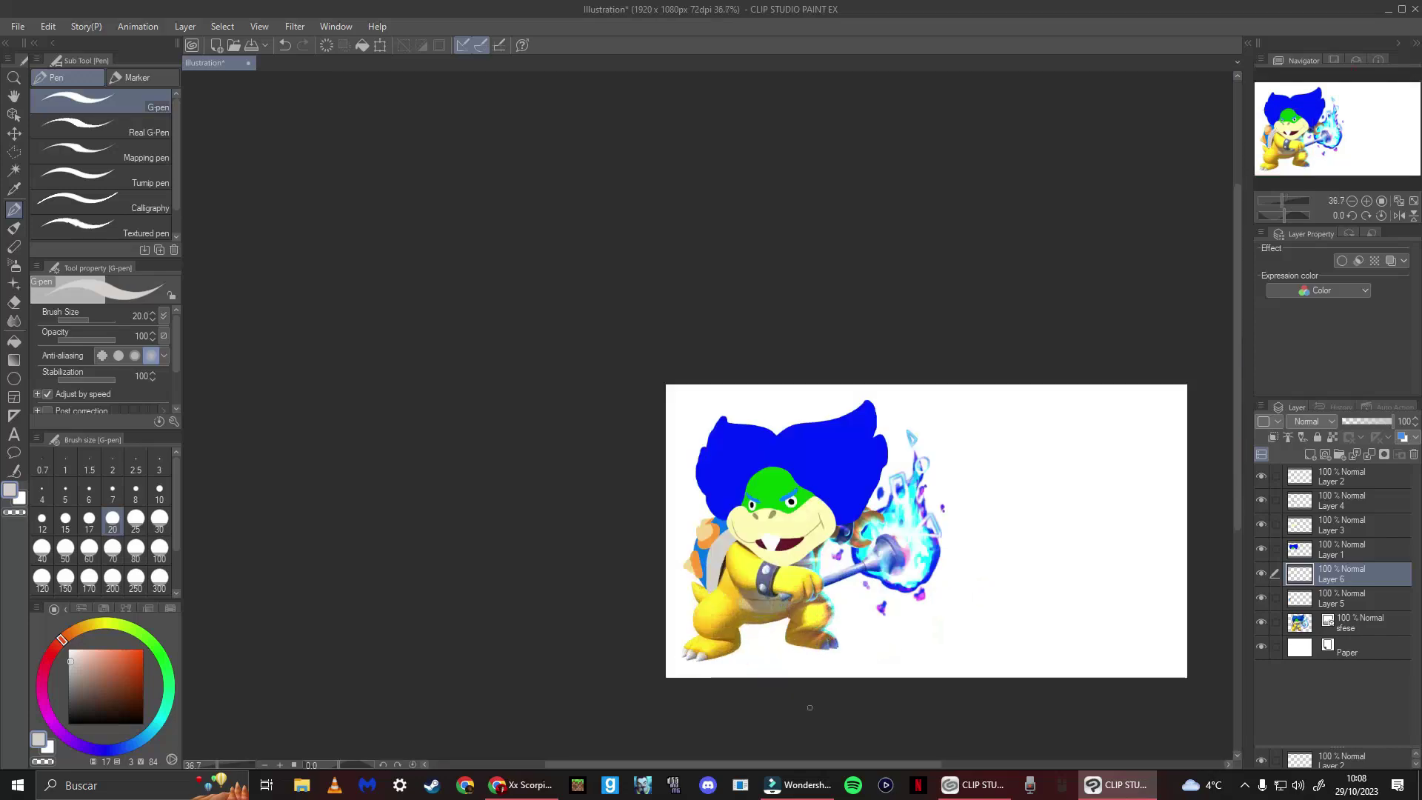
scroll(596, 530, up, 8)
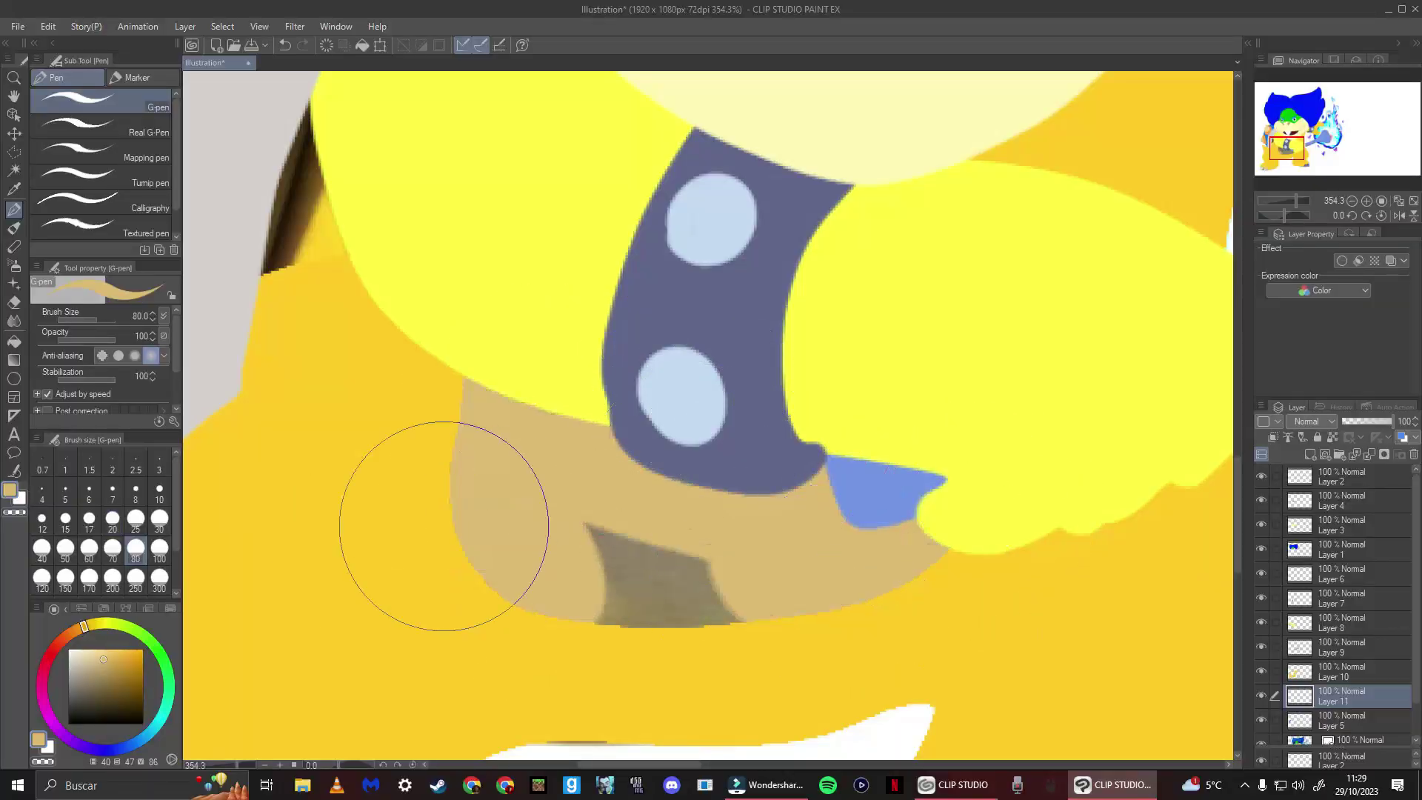
scroll(444, 525, down, 5)
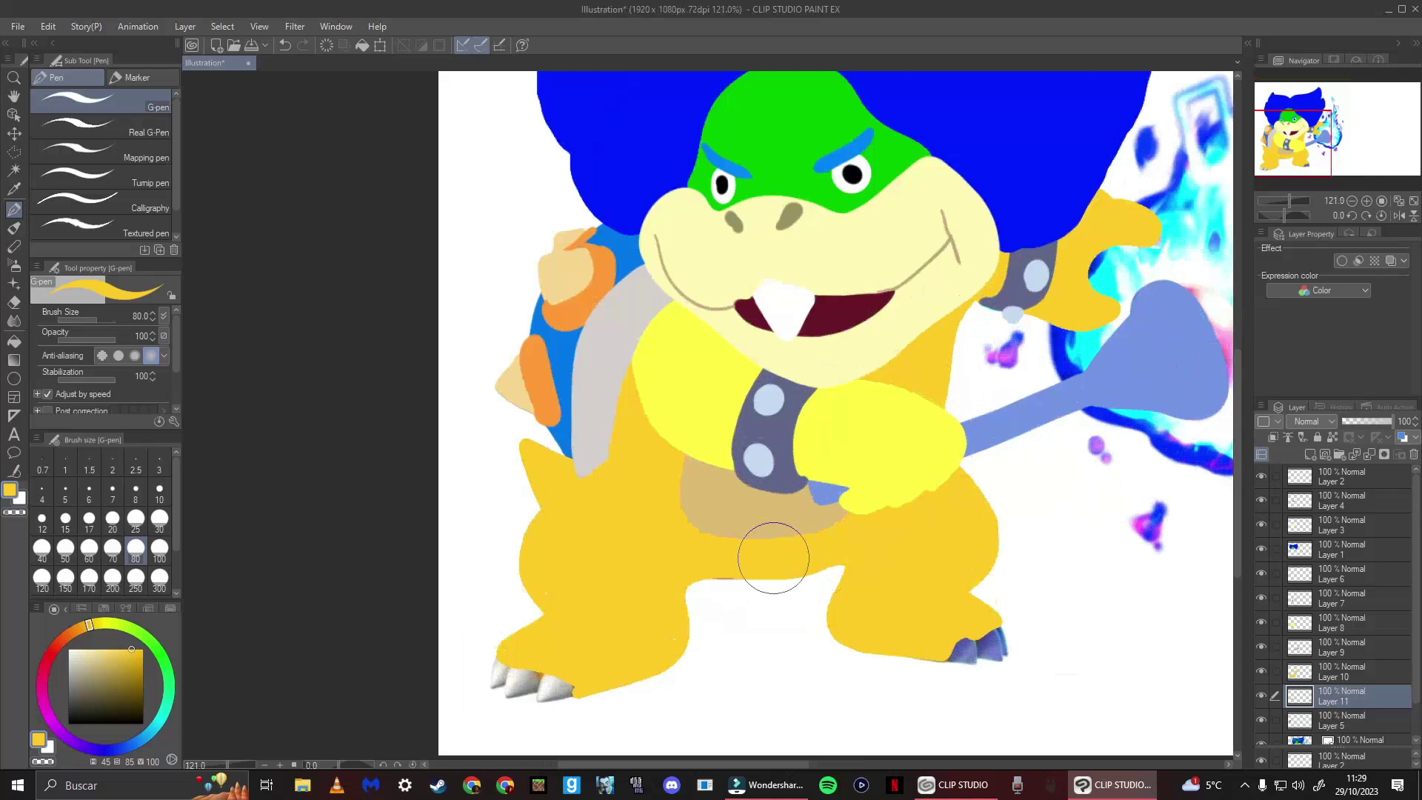
scroll(917, 406, down, 1)
scroll(931, 416, down, 1)
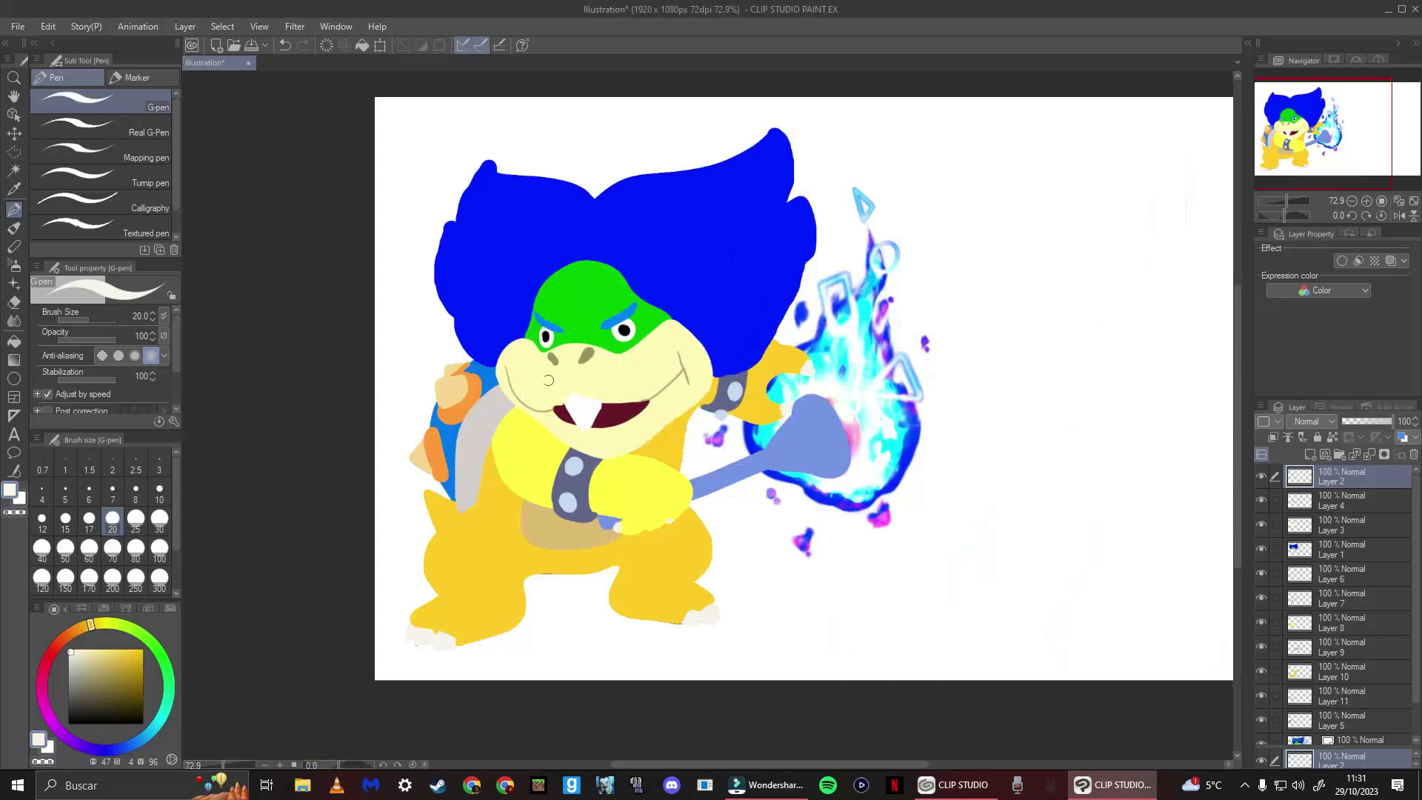
scroll(548, 380, up, 4)
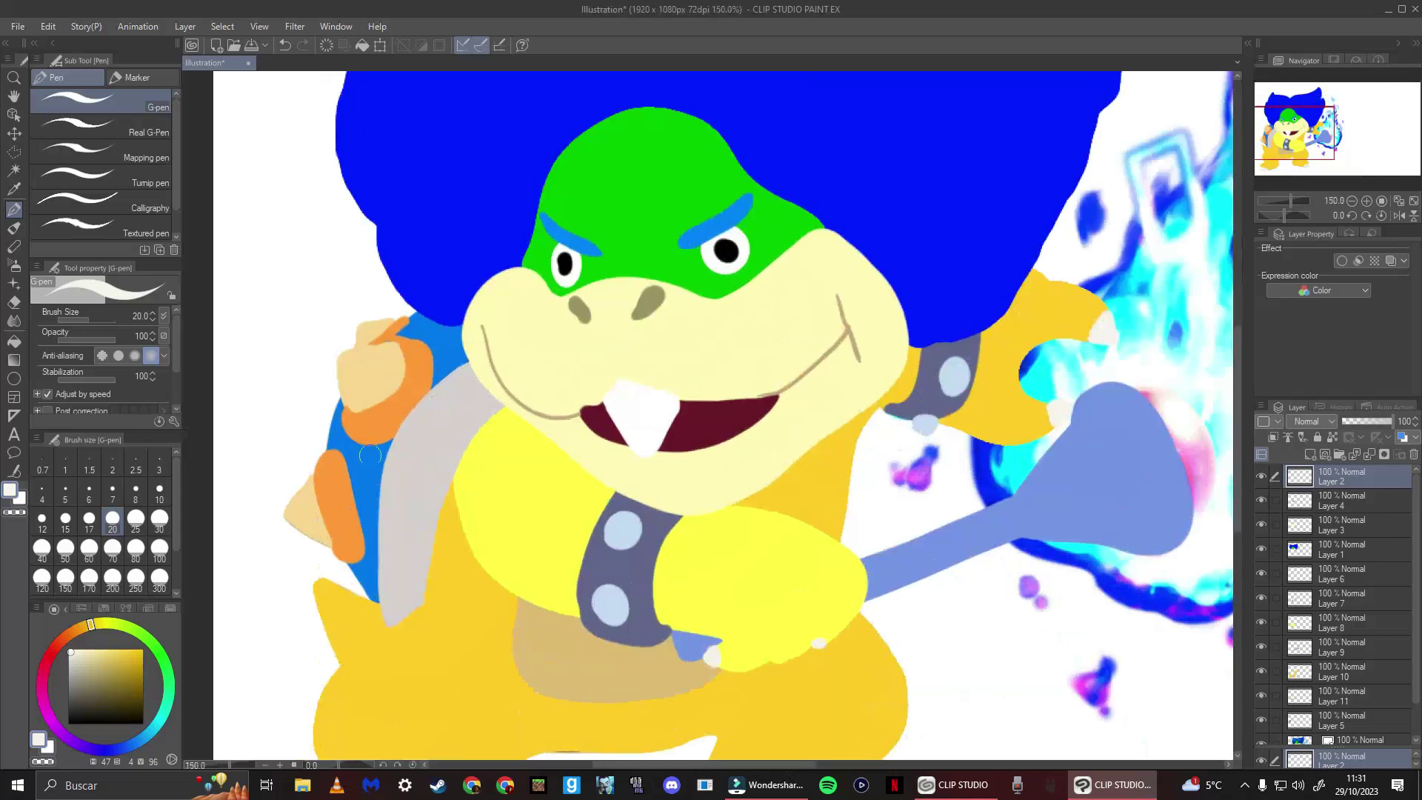
scroll(305, 547, up, 5)
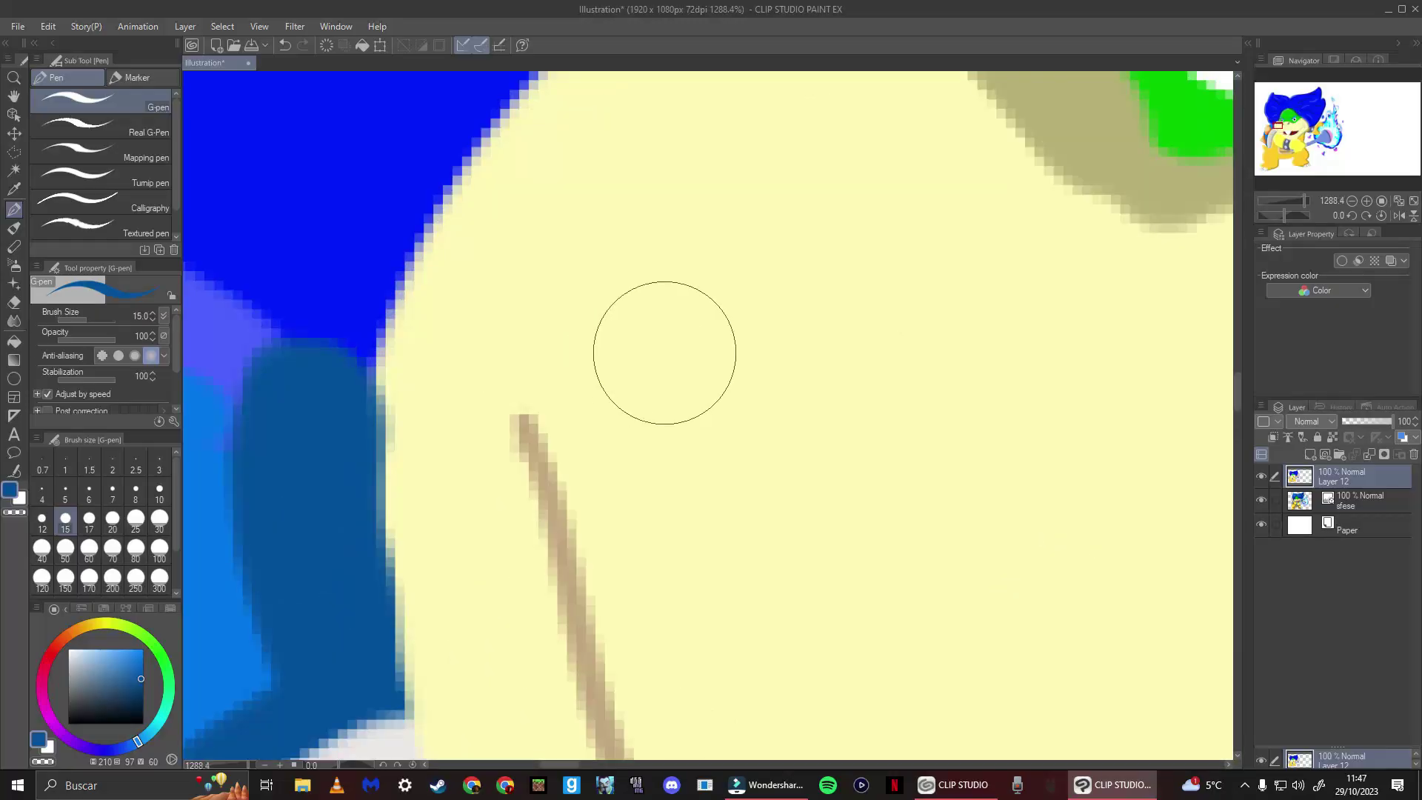
scroll(678, 348, down, 5)
scroll(678, 348, down, 5)
scroll(678, 348, down, 5)
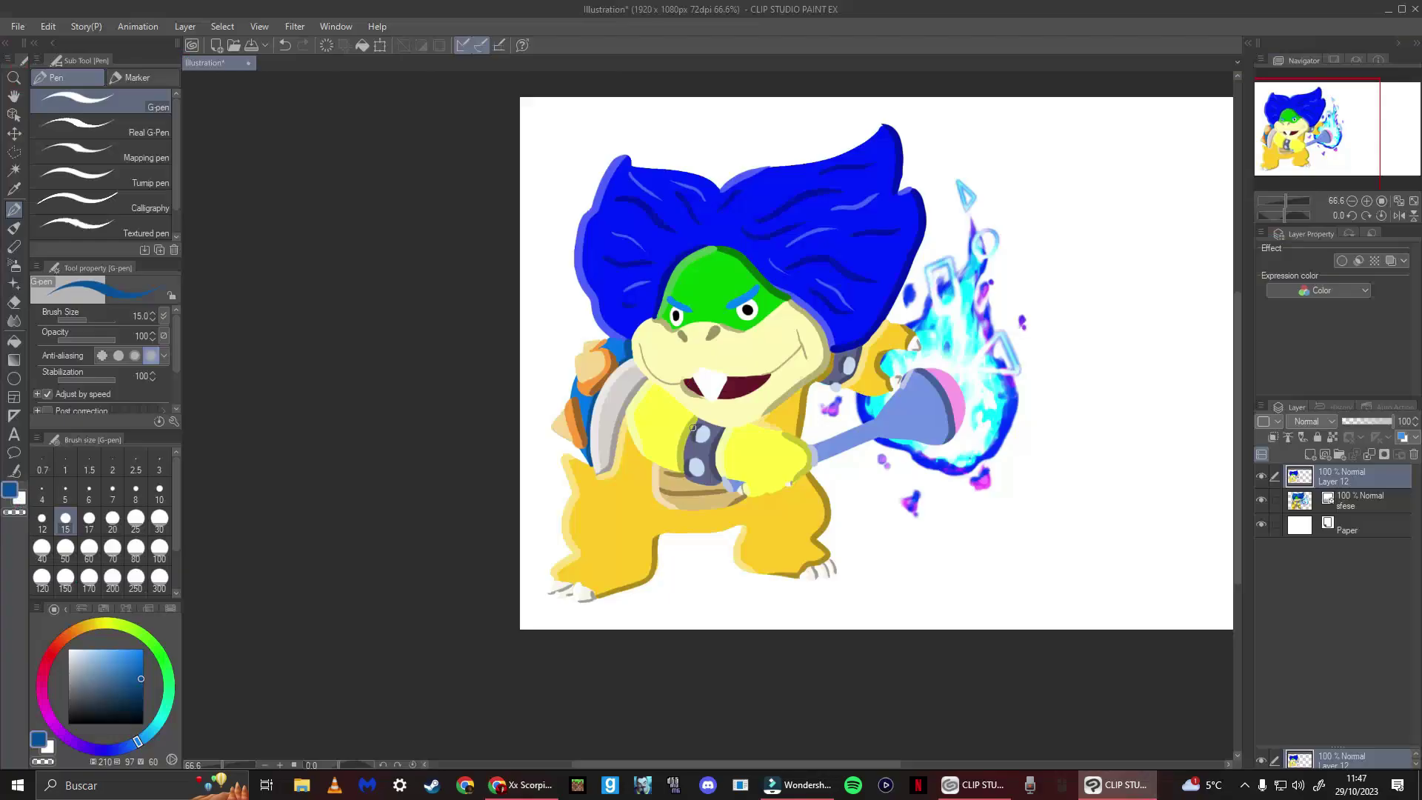
scroll(719, 368, up, 3)
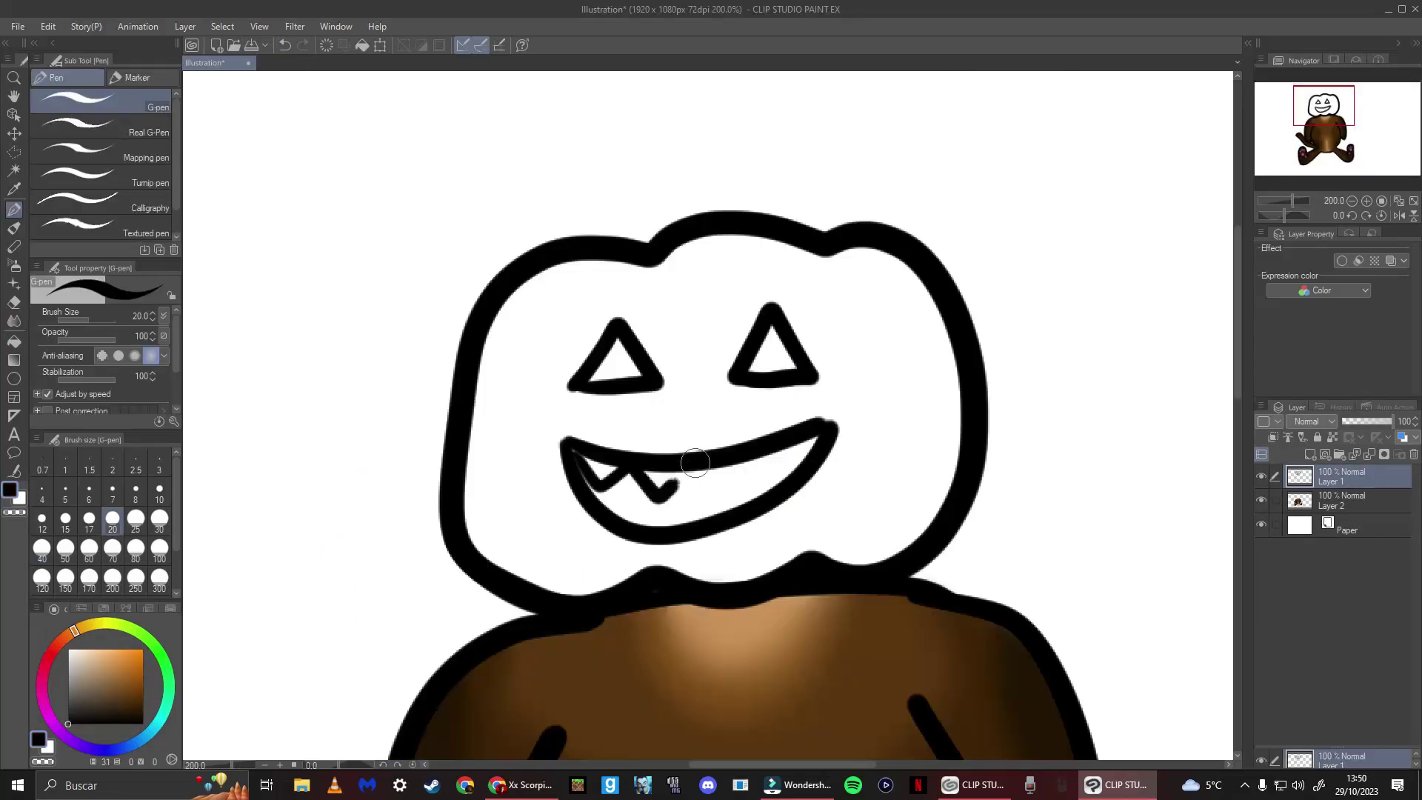
Add another zigzag tooth to the pumpkin's grin.
drag(694, 477, 800, 433)
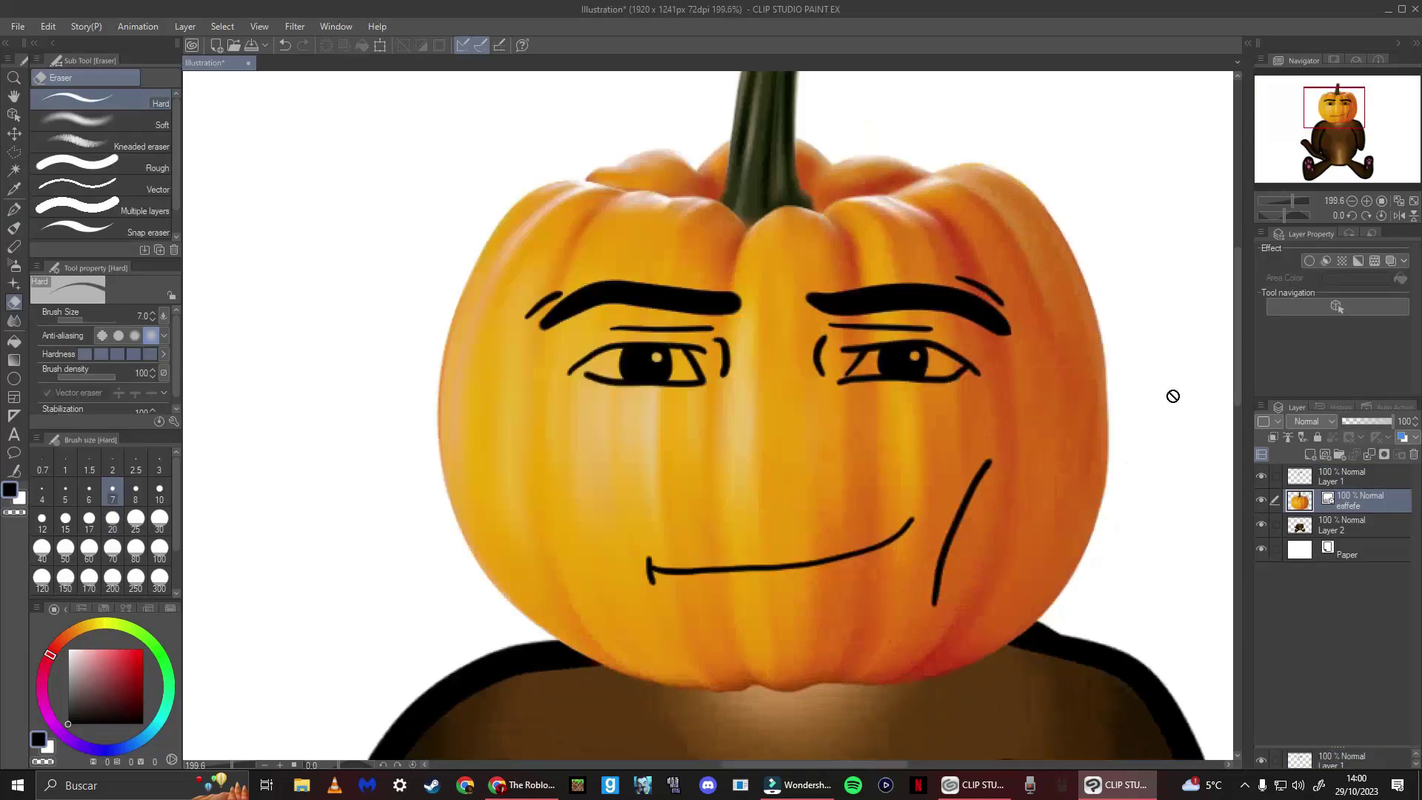
scroll(1172, 397, down, 3)
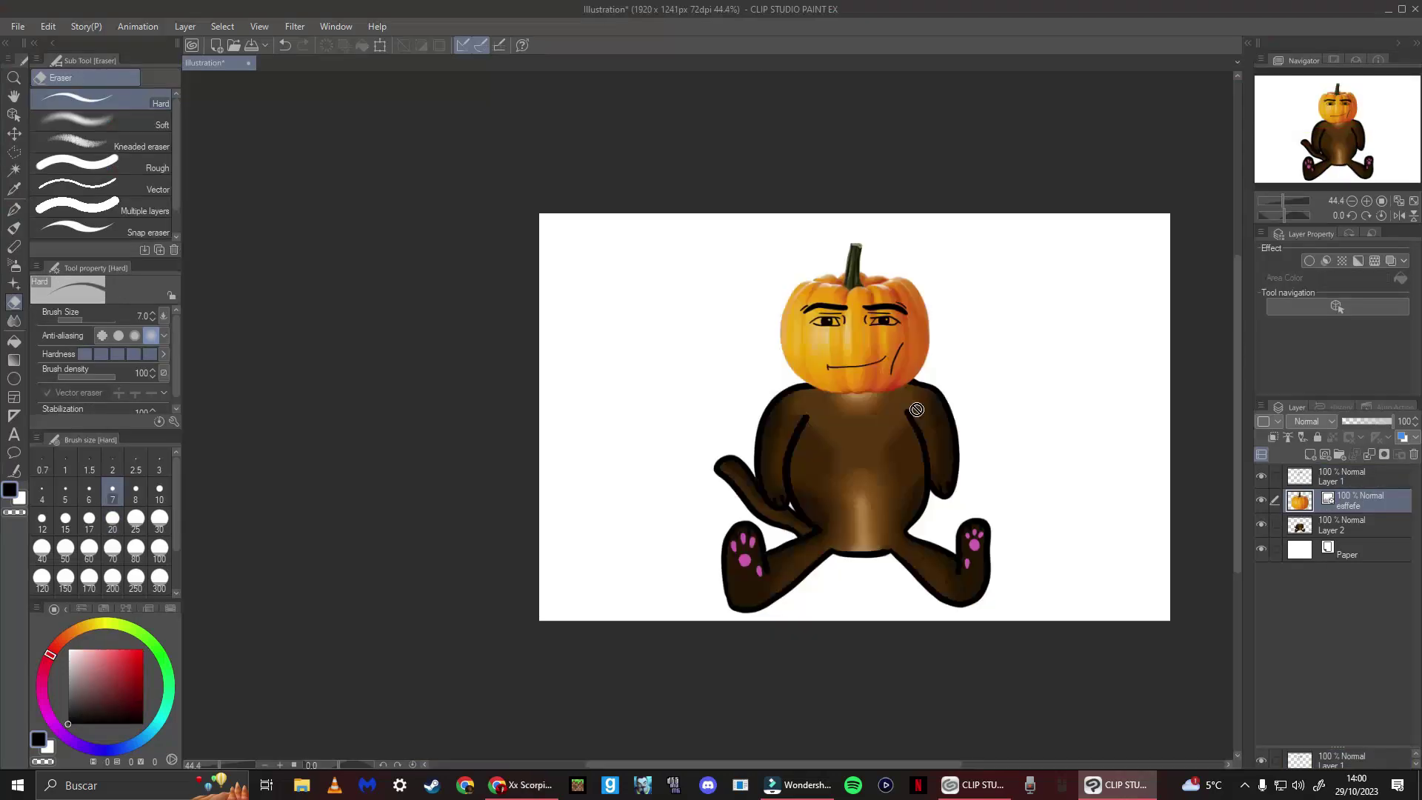
scroll(955, 412, up, 1)
scroll(962, 412, down, 2)
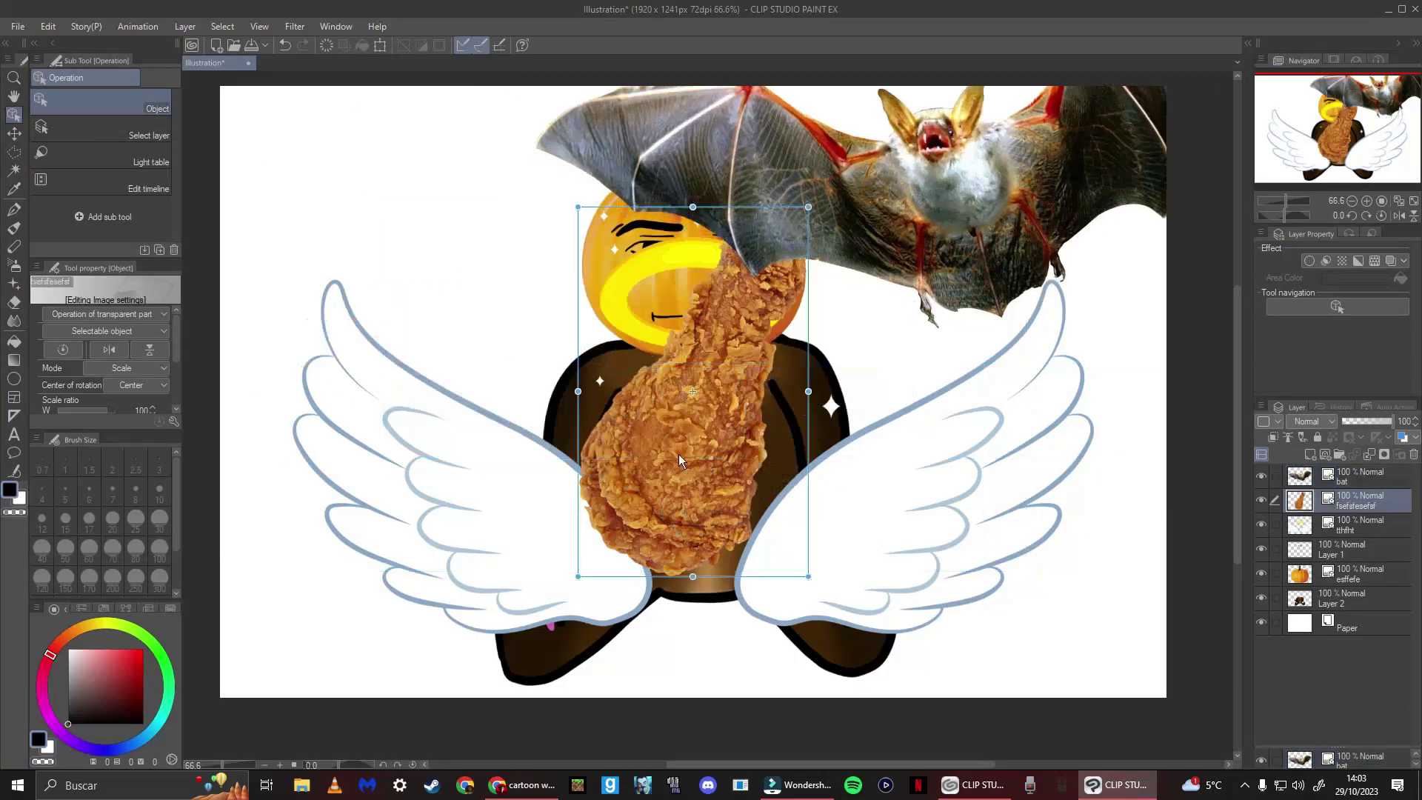
Move the fried chicken to the upper left and shift the wings and halo up-right.
drag(679, 455, 404, 323)
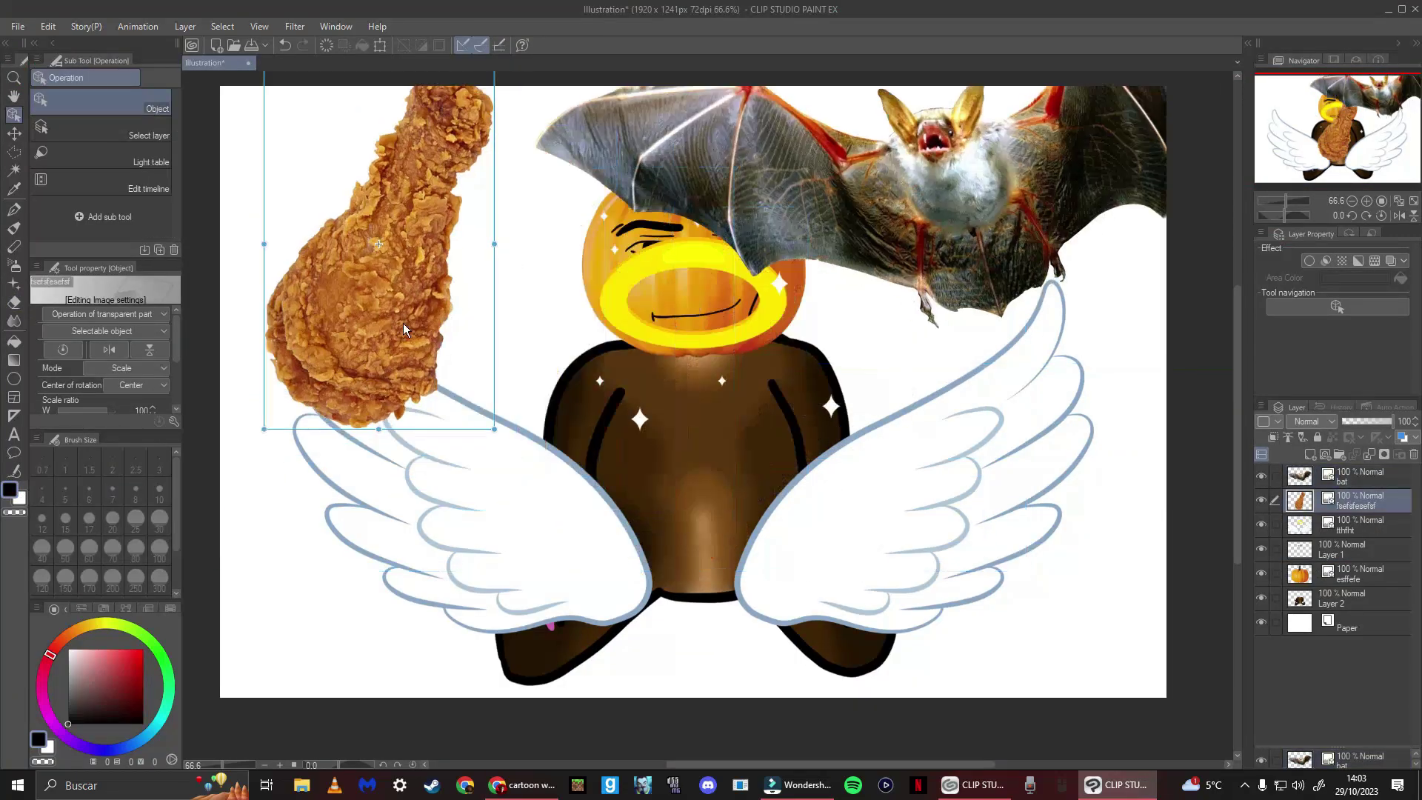
drag(514, 560, 597, 520)
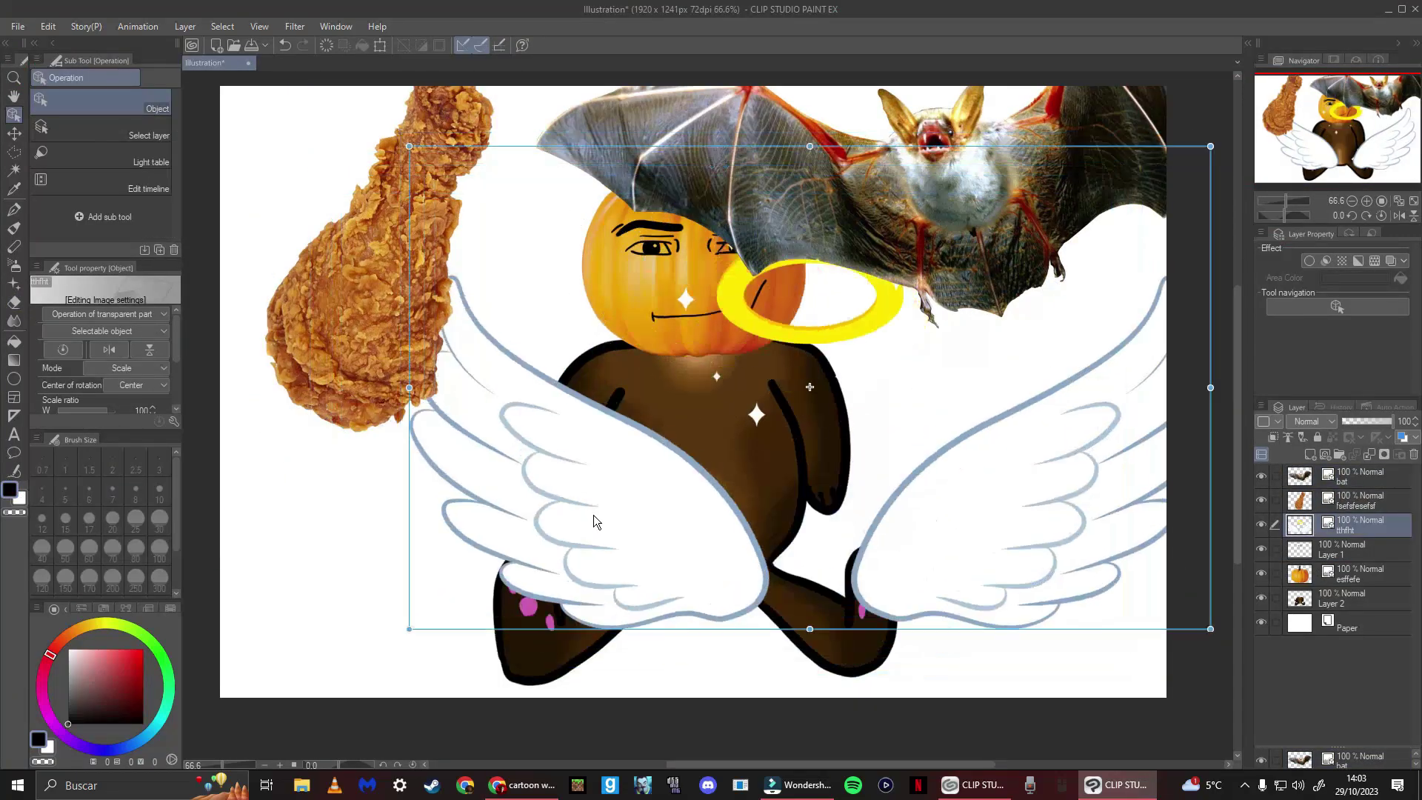
click(1327, 471)
scroll(806, 253, up, 1)
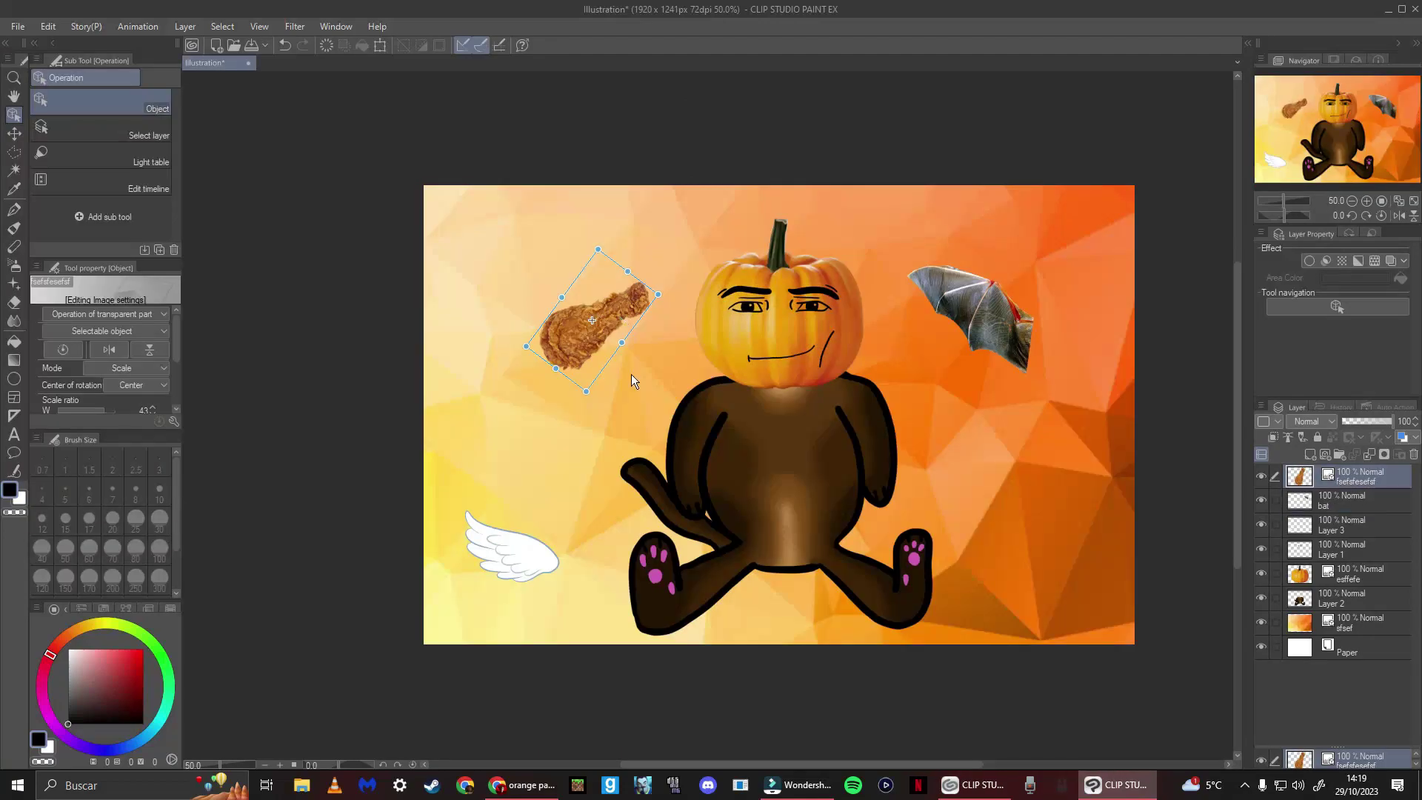
click(631, 375)
click(603, 326)
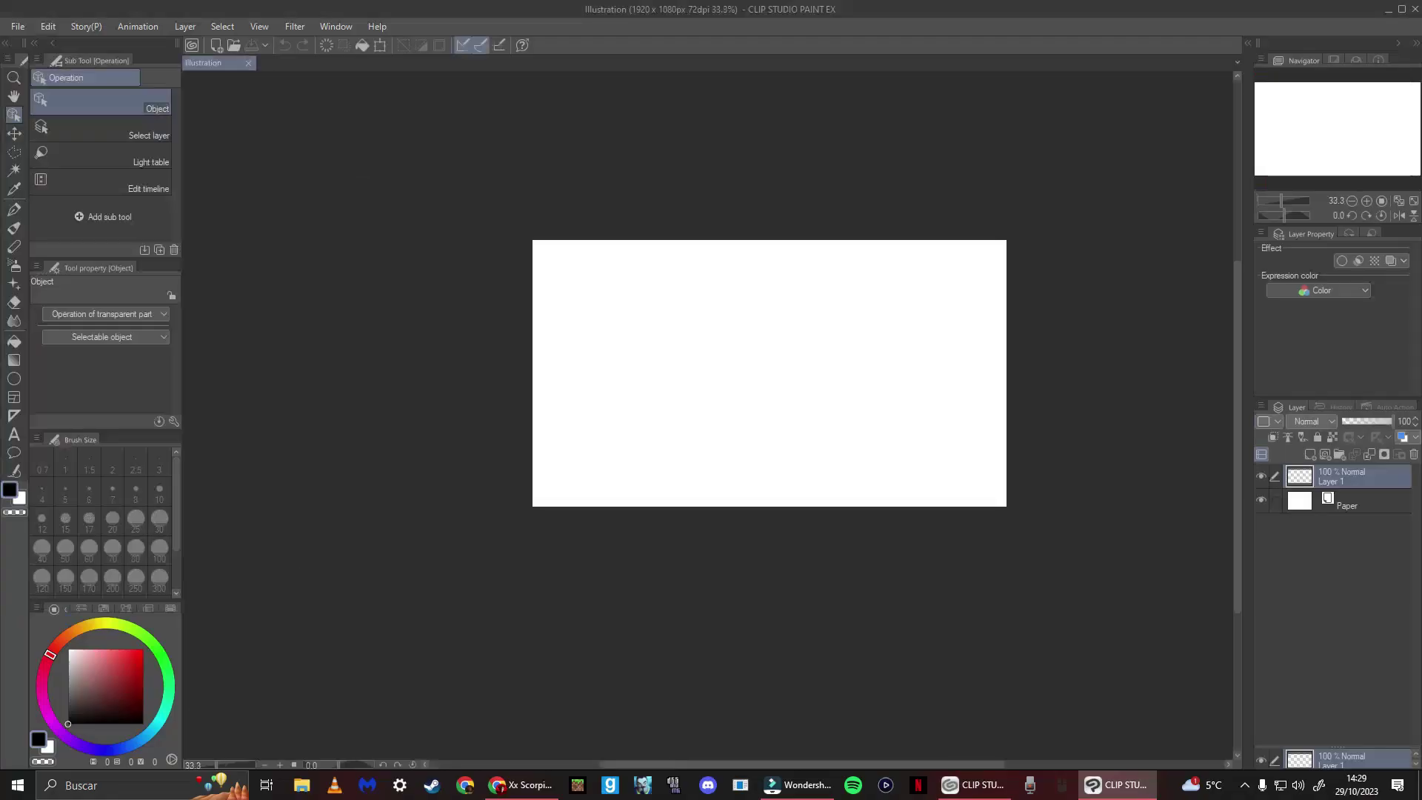
Select the Pen tool for drawing on the new canvas.
click(15, 210)
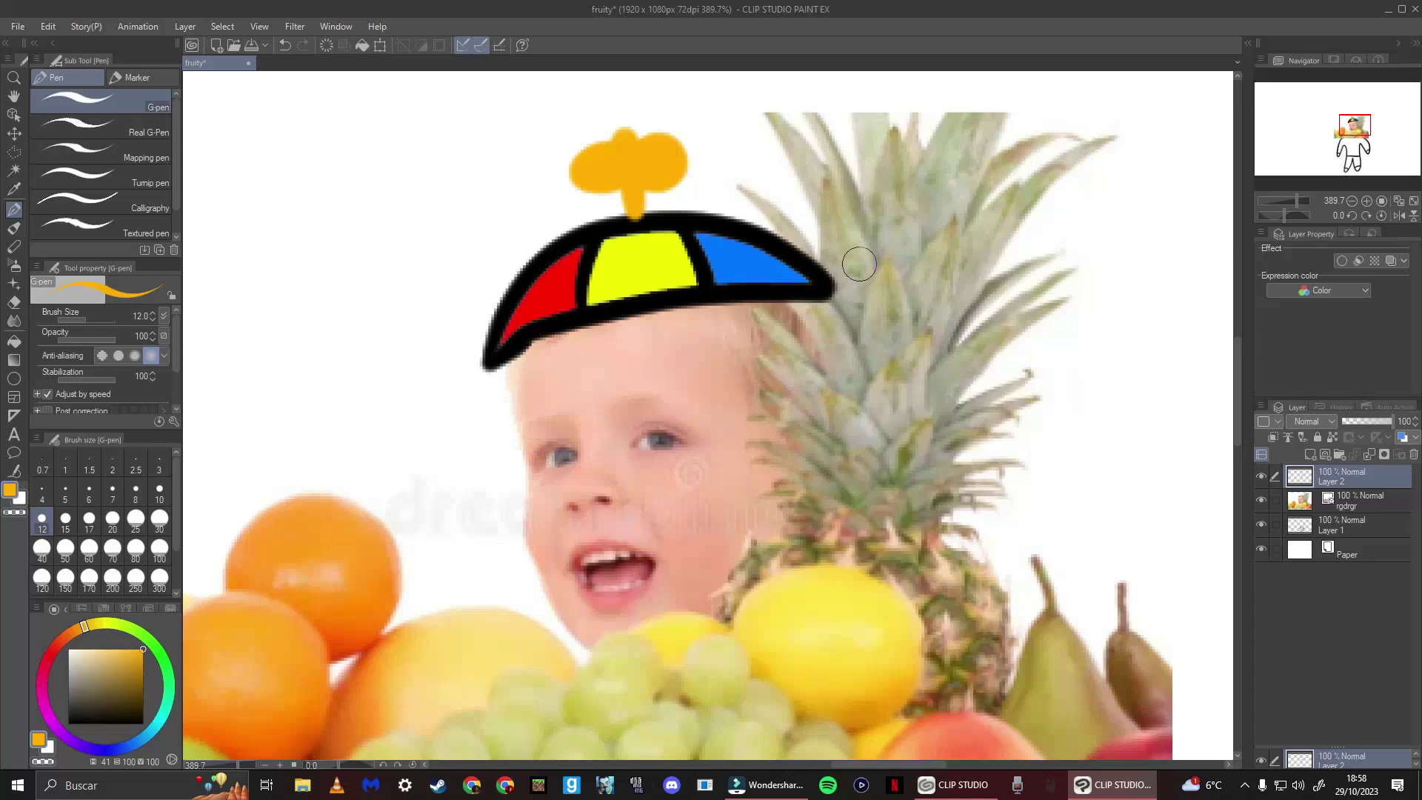
scroll(857, 265, up, 2)
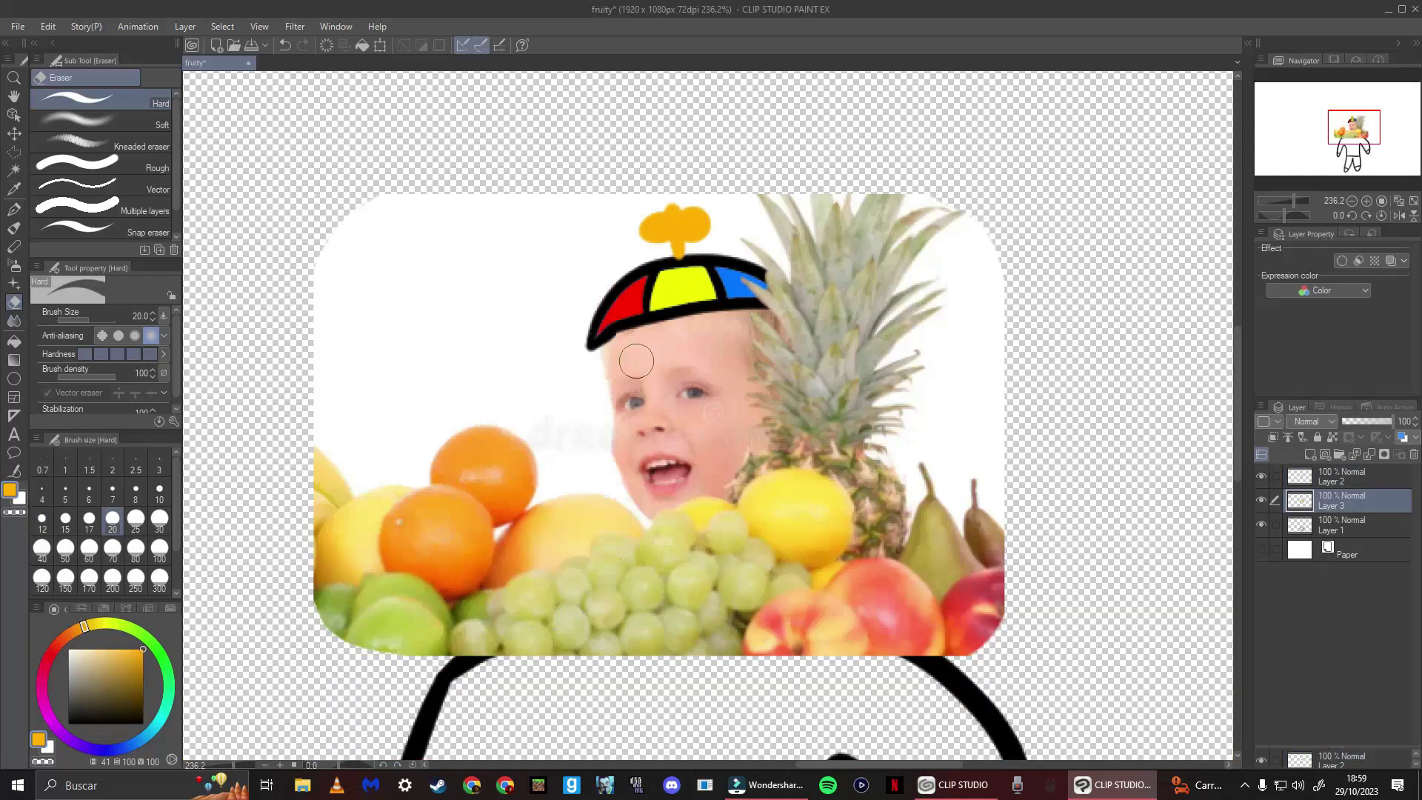
scroll(620, 367, down, 2)
scroll(689, 378, down, 2)
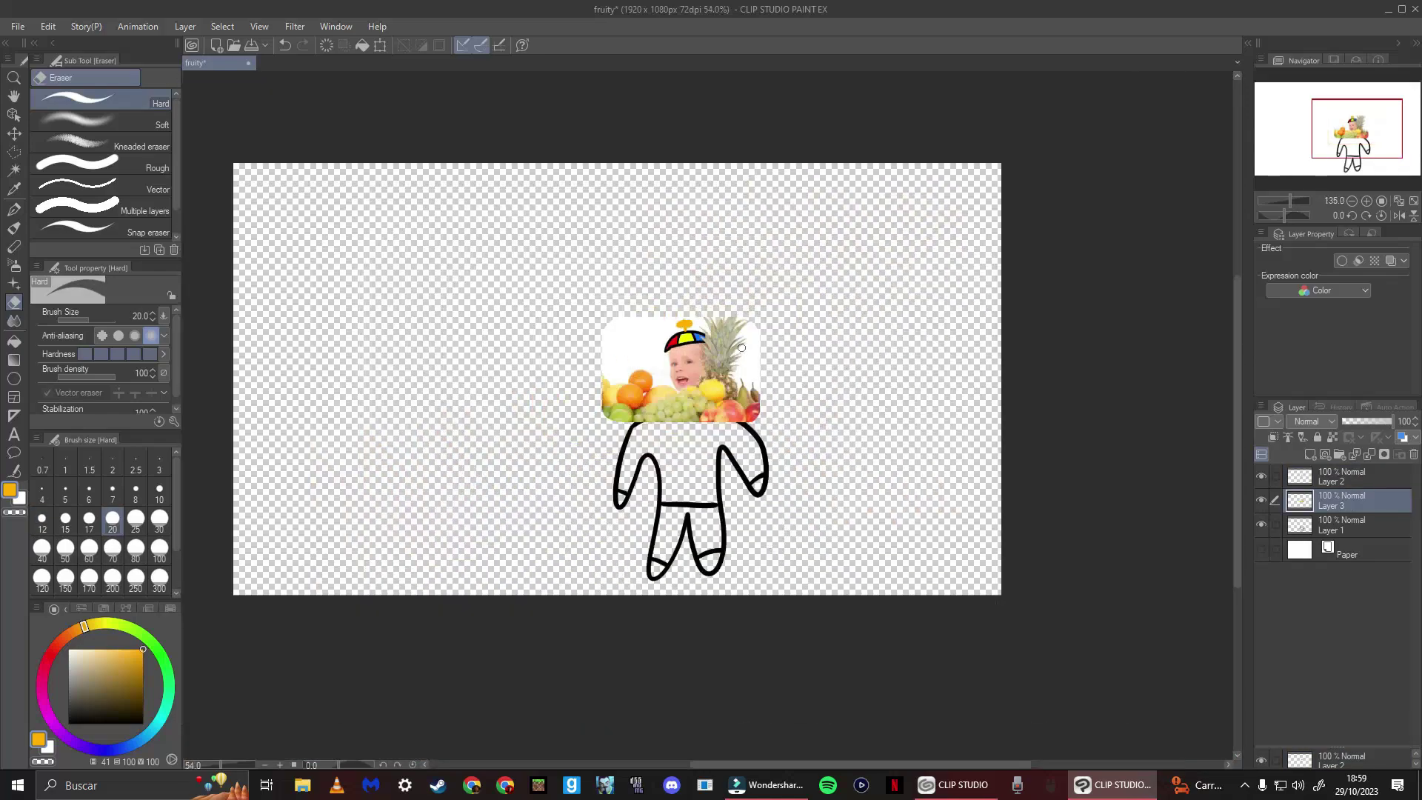
scroll(707, 434, up, 1)
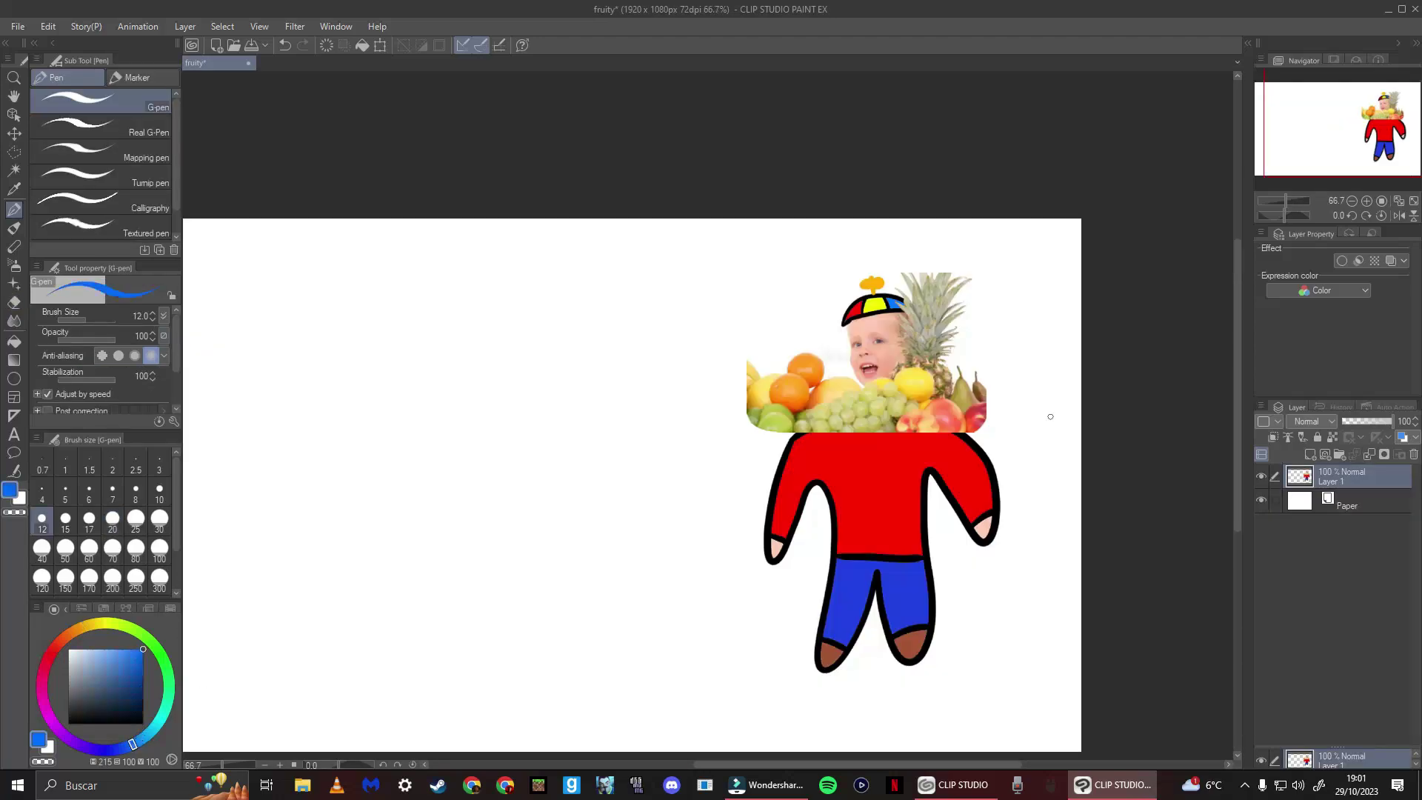
scroll(889, 367, up, 2)
scroll(778, 366, up, 2)
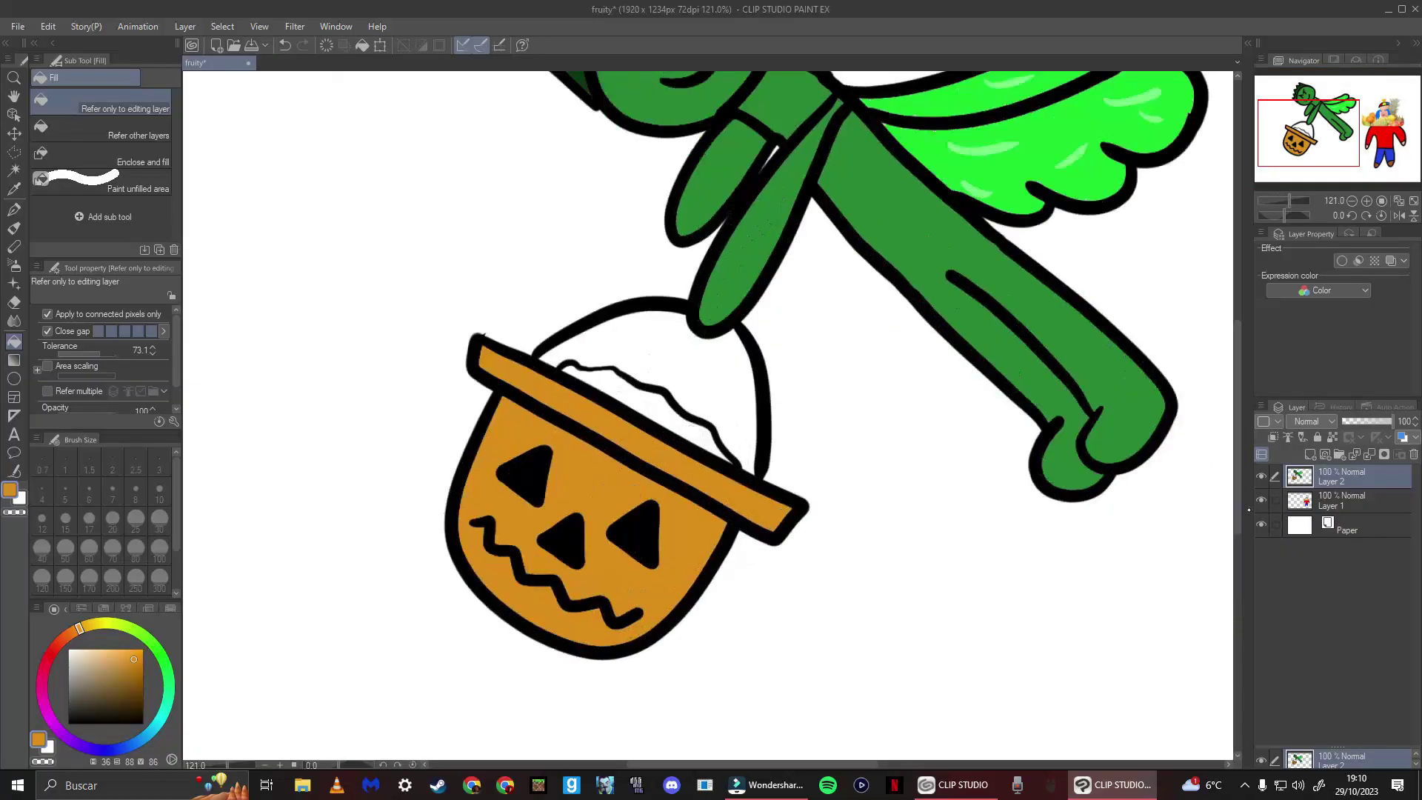
Add a new layer beneath Layer 2 and draw a curved motion line below the flier.
click(1312, 454)
drag(1299, 480, 1296, 510)
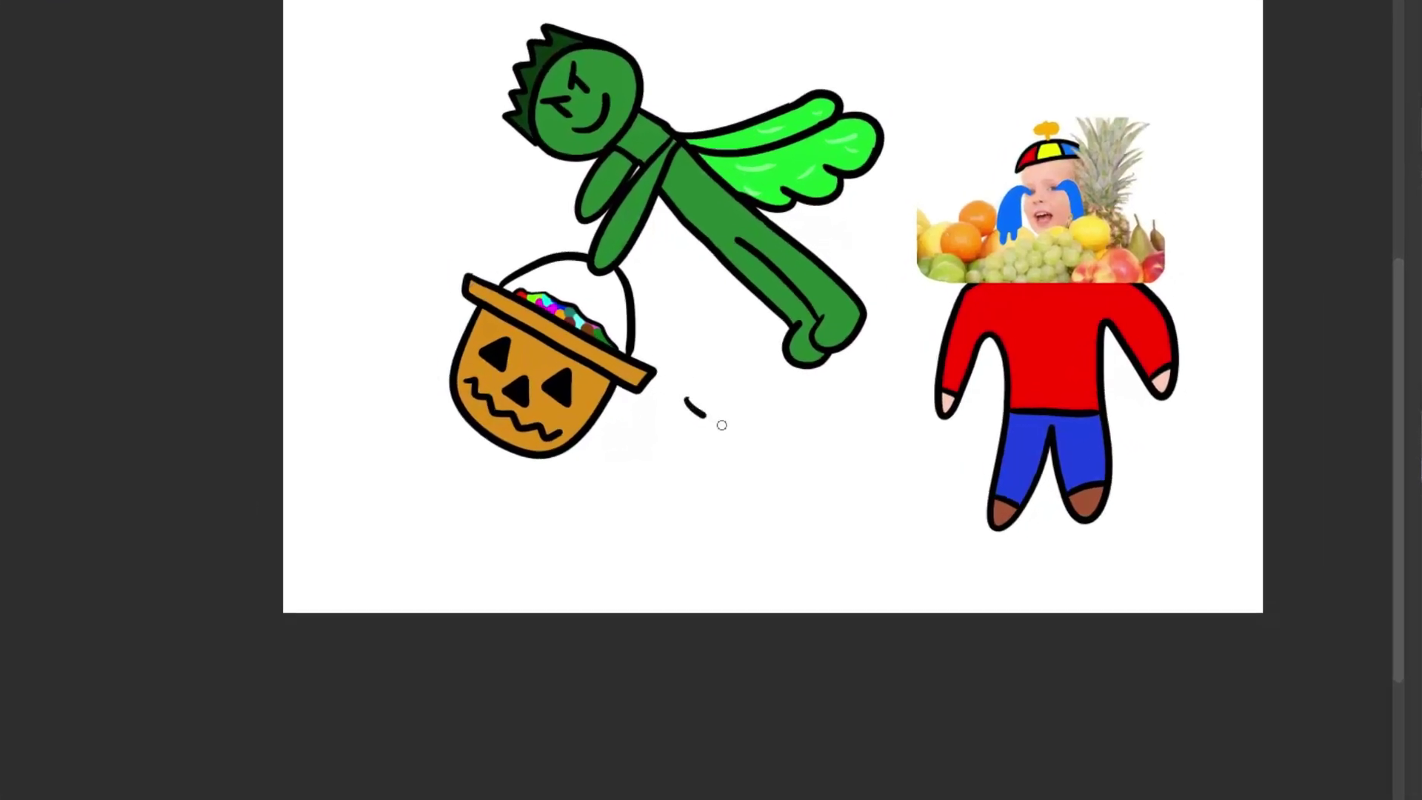
drag(719, 398, 858, 409)
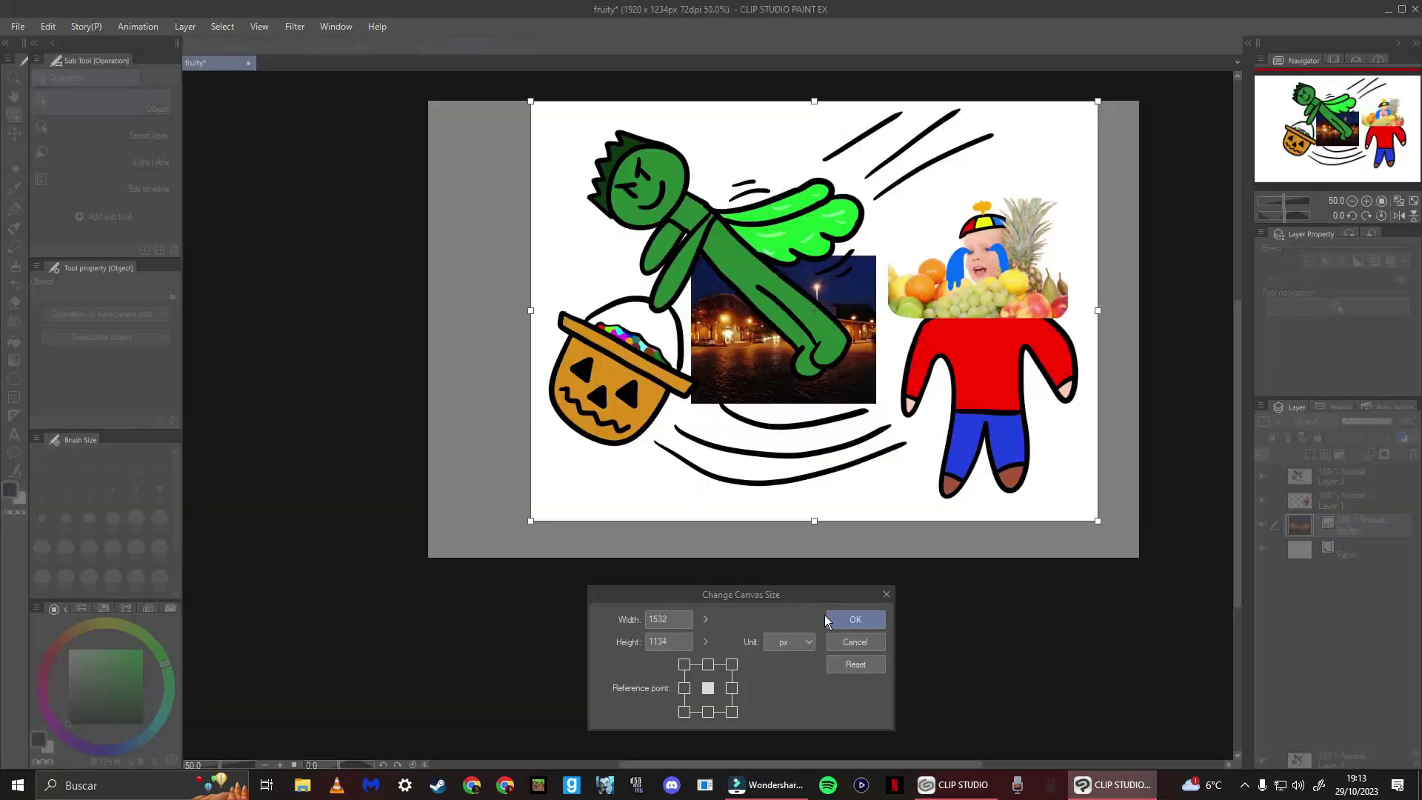
Confirm the 1532×1134 canvas size, then enlarge the street photo and move it up-left.
click(853, 618)
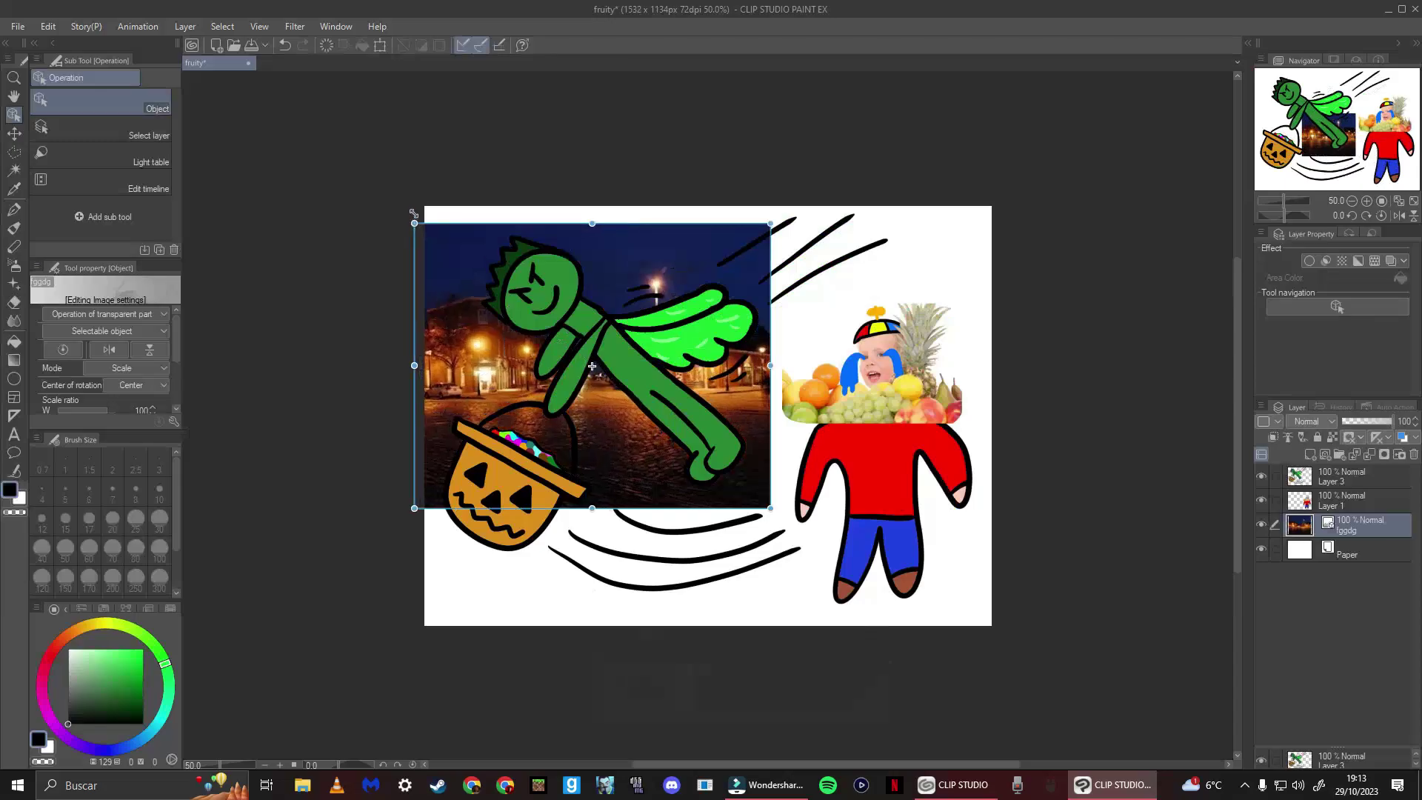
drag(414, 221, 418, 200)
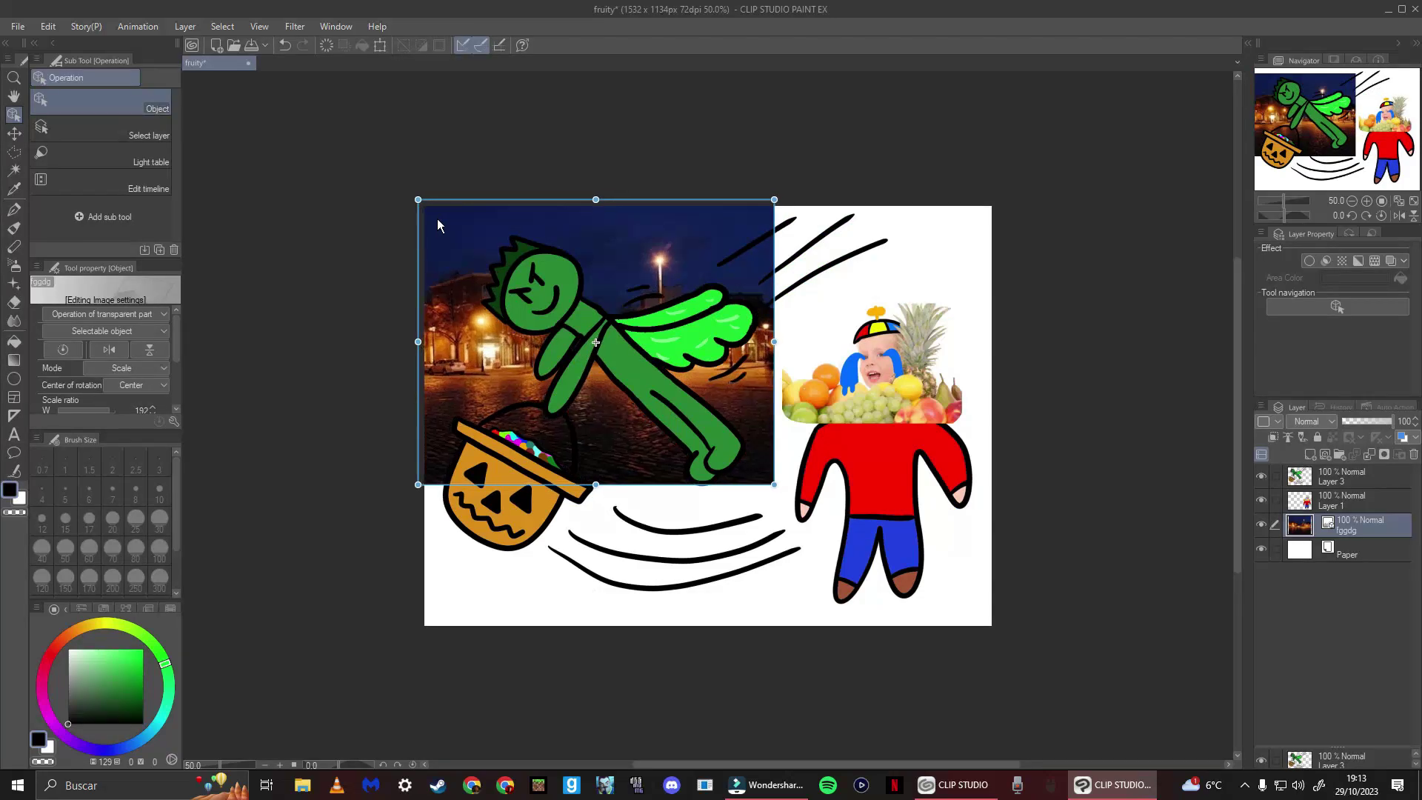